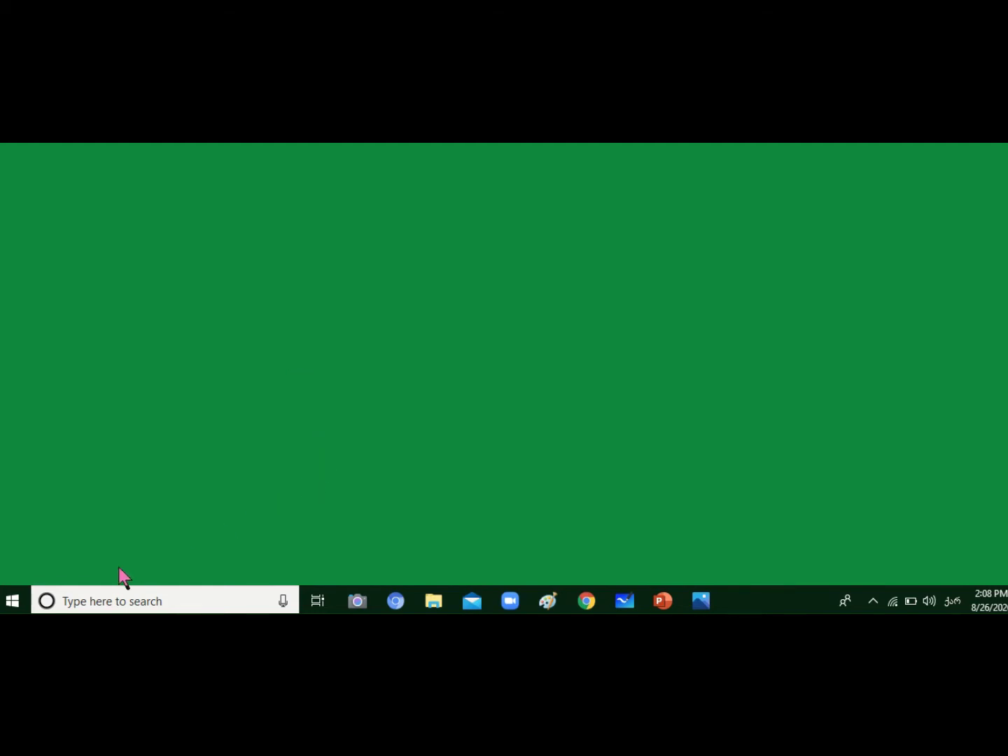
- Switch the input language to English, search for "con", open Control Panel and move its window fully into view
left_click(79, 601)
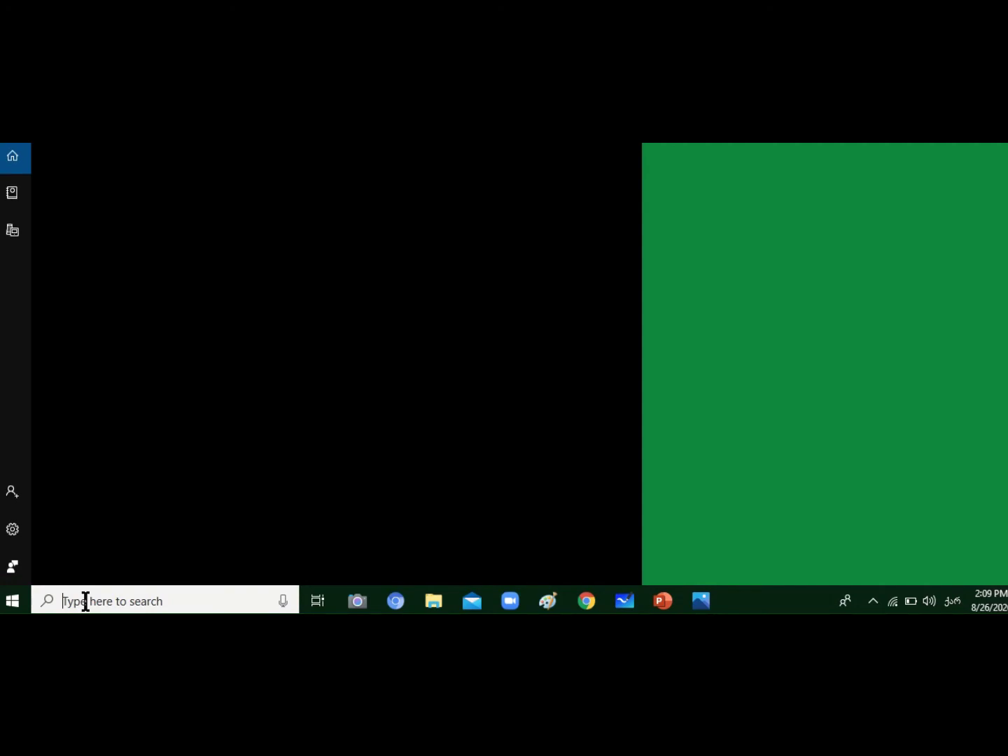
key("alt+shift")
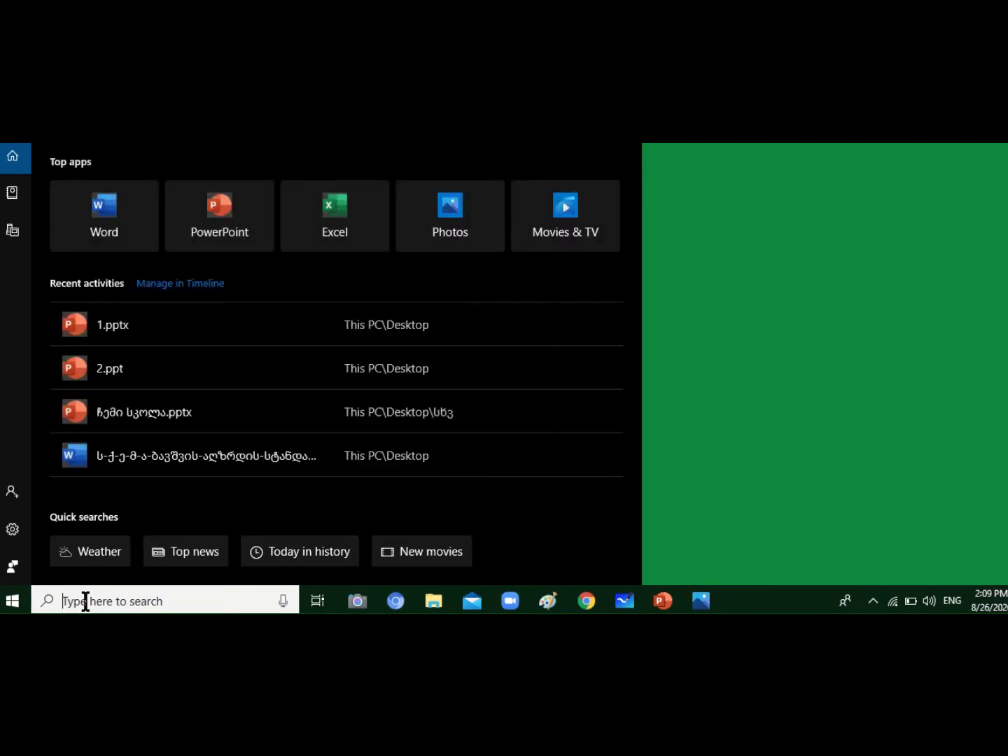
type("d")
type("on")
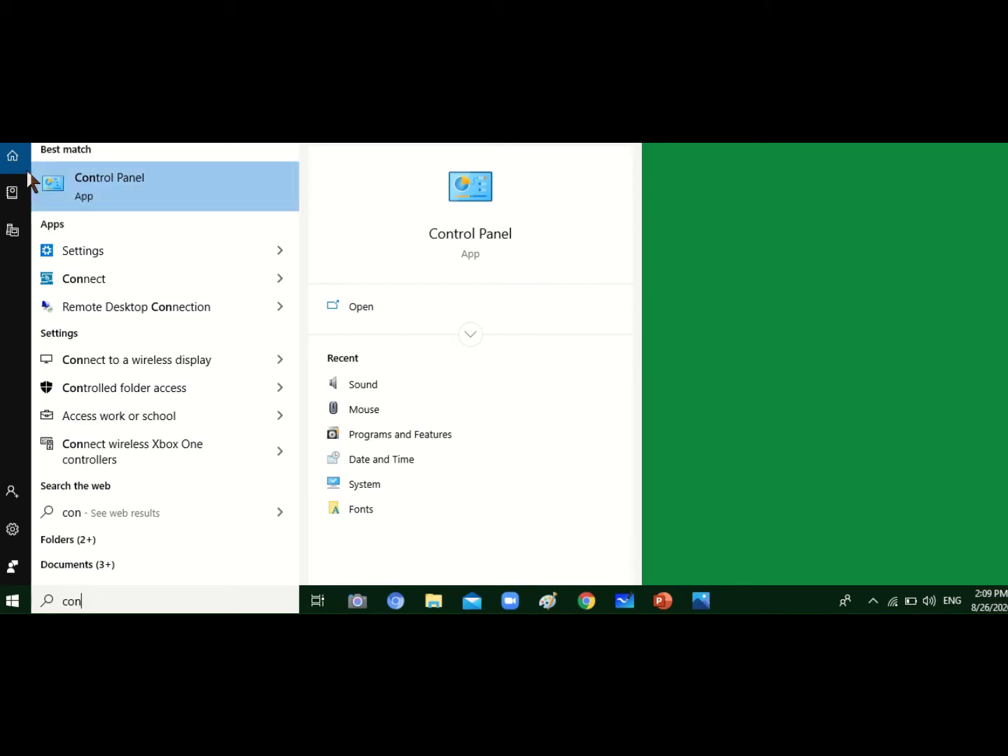
left_click(119, 187)
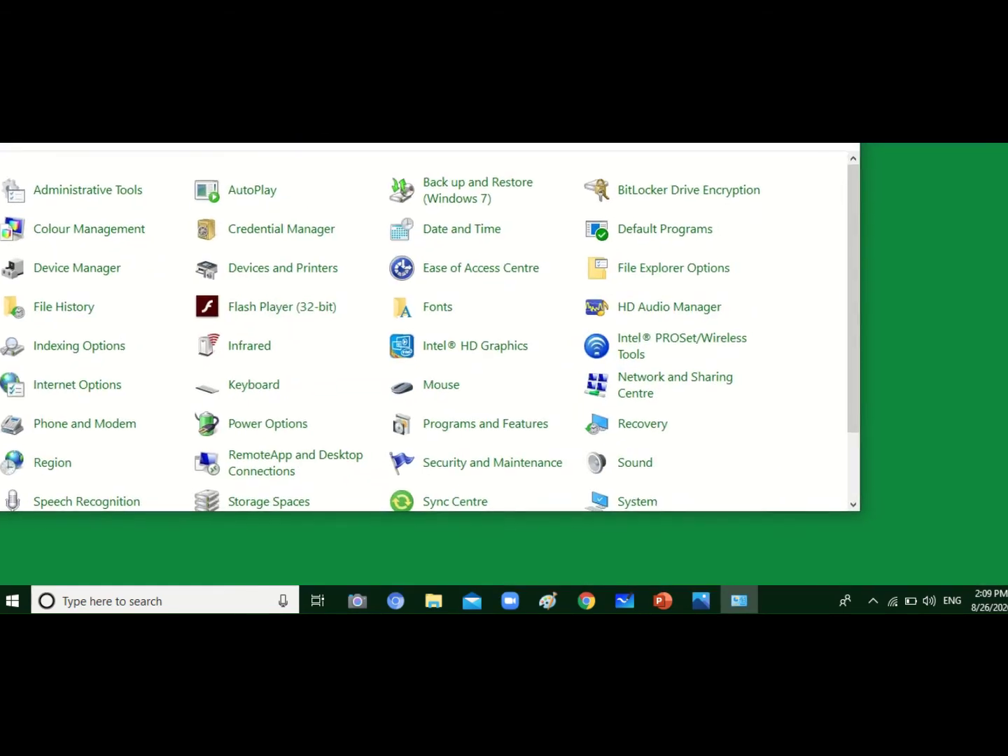
left_click_drag(392, 72, 432, 144)
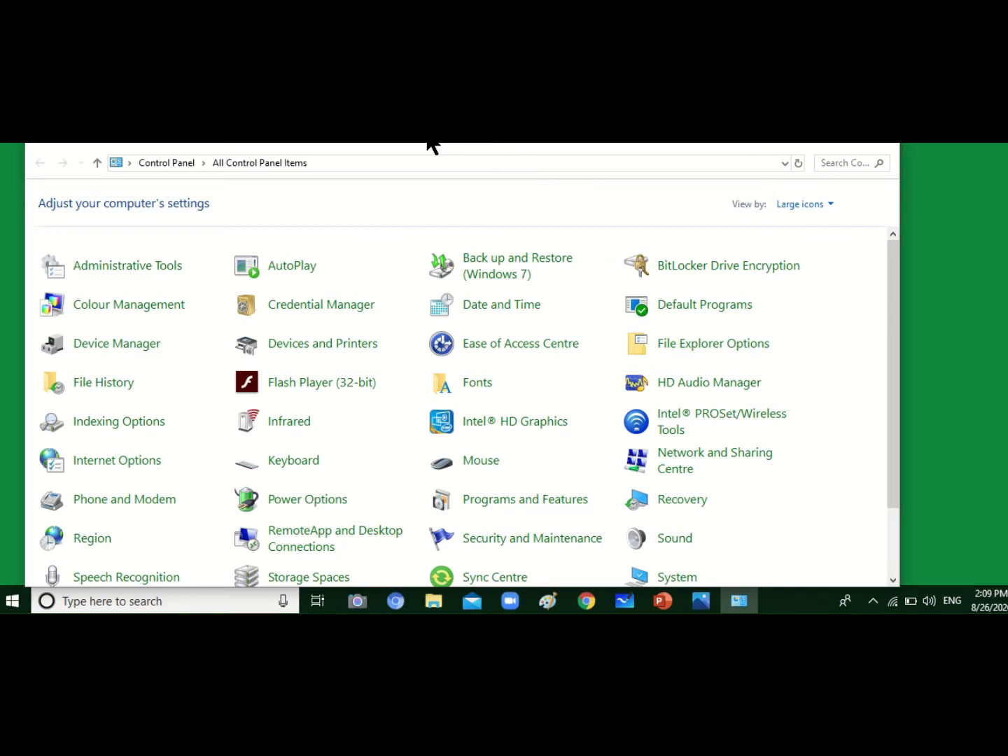
left_click_drag(428, 139, 418, 142)
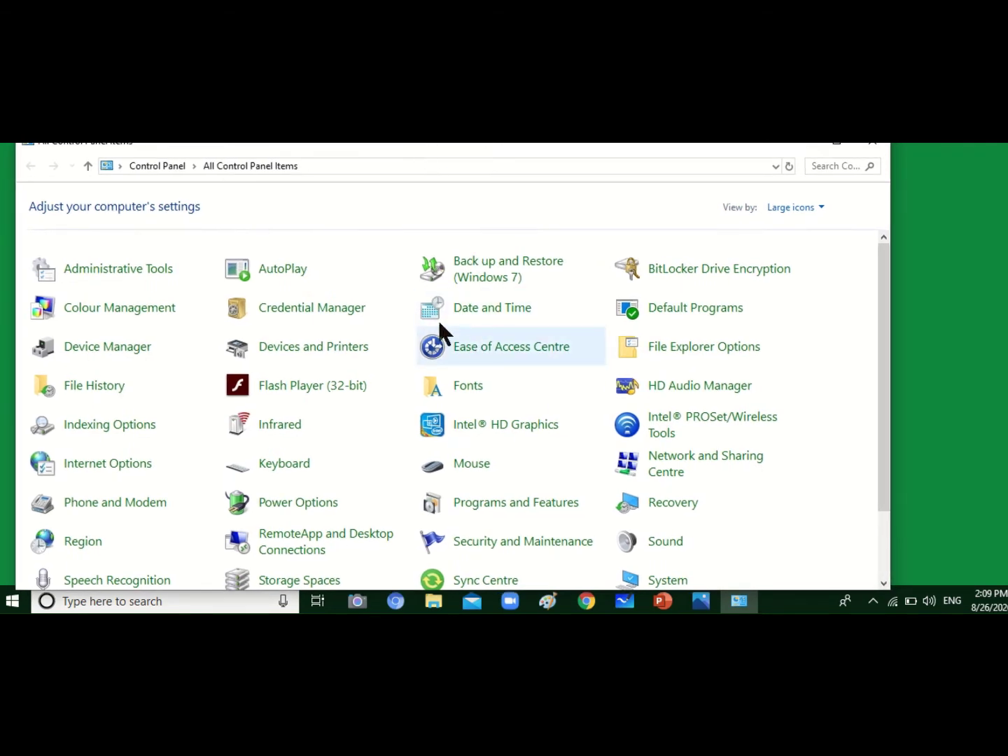
- Open the Date and Time settings, reposition the dialog over the window and start changing the date and time
left_click(483, 316)
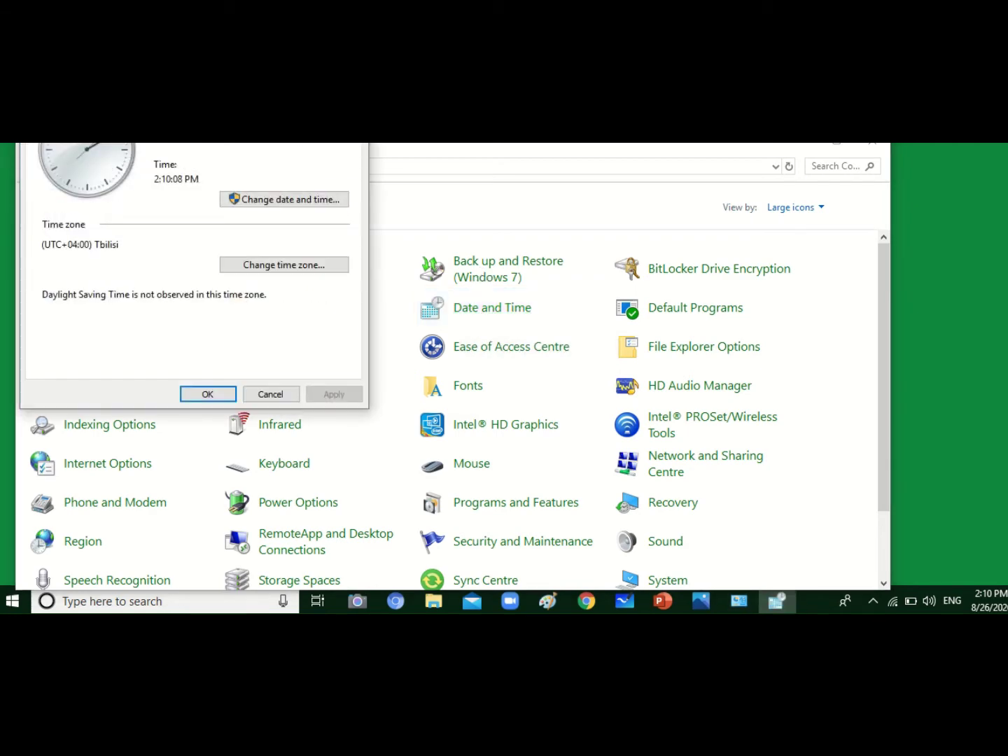
left_click_drag(225, 58, 489, 199)
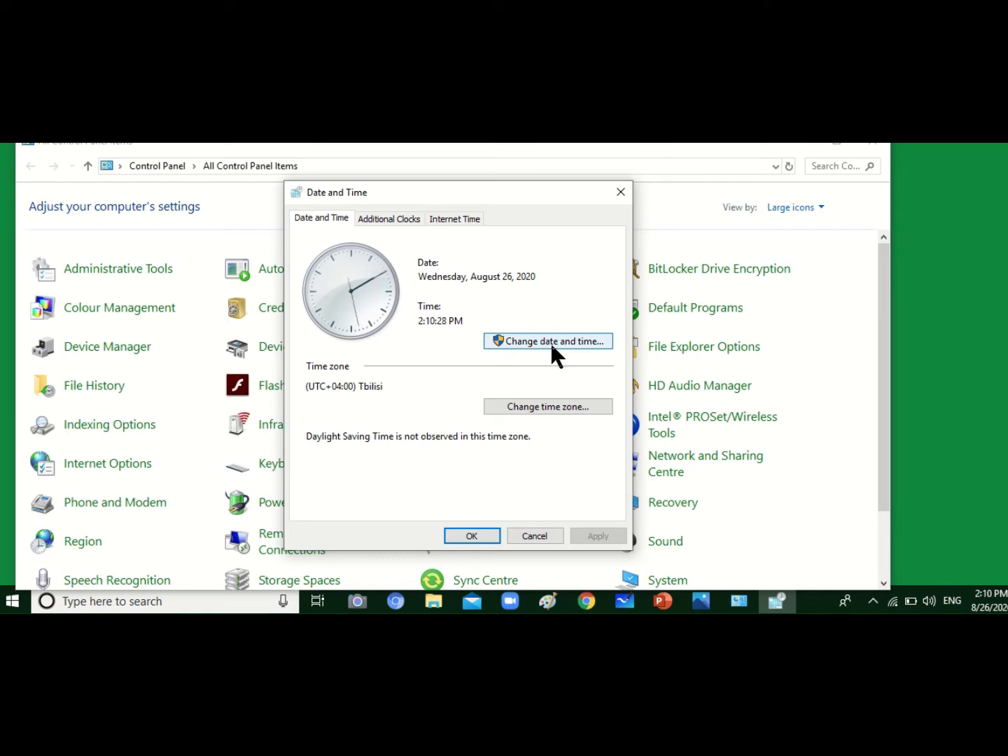
left_click(587, 345)
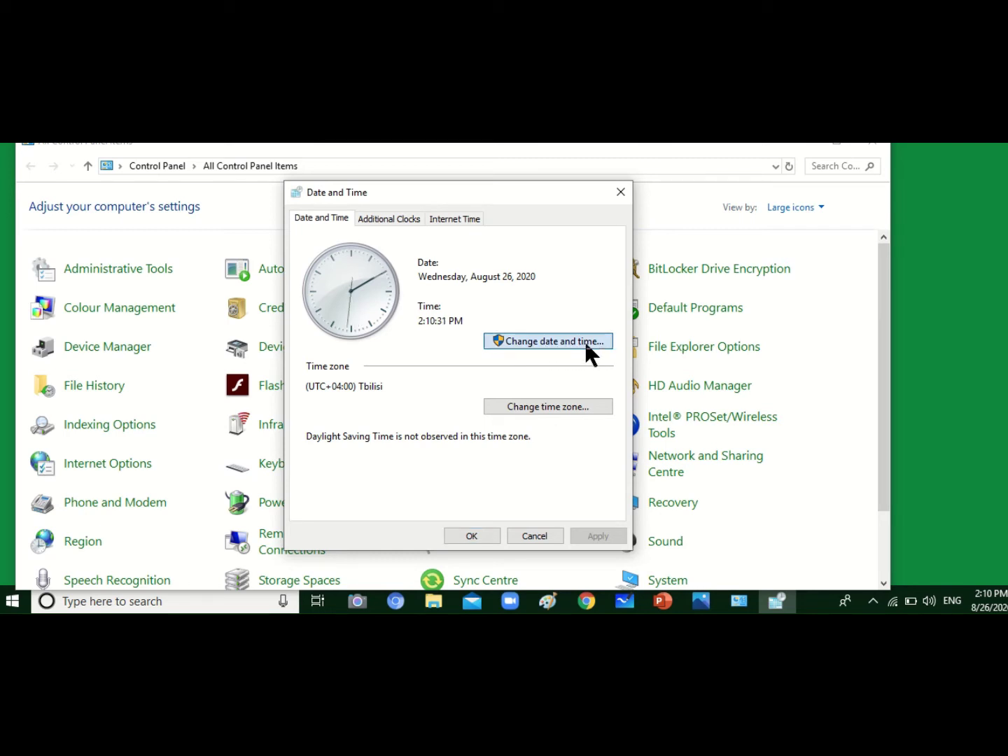
left_click(563, 341)
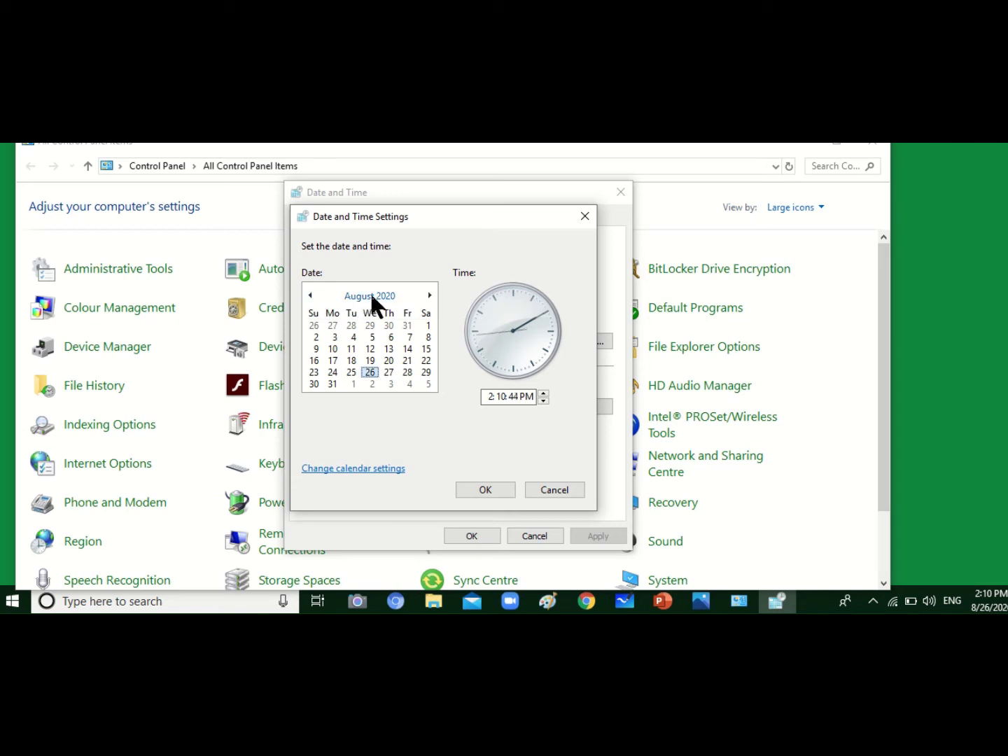
- Page the date calendar forward past November 2020 and back to October 2020
left_click(430, 295)
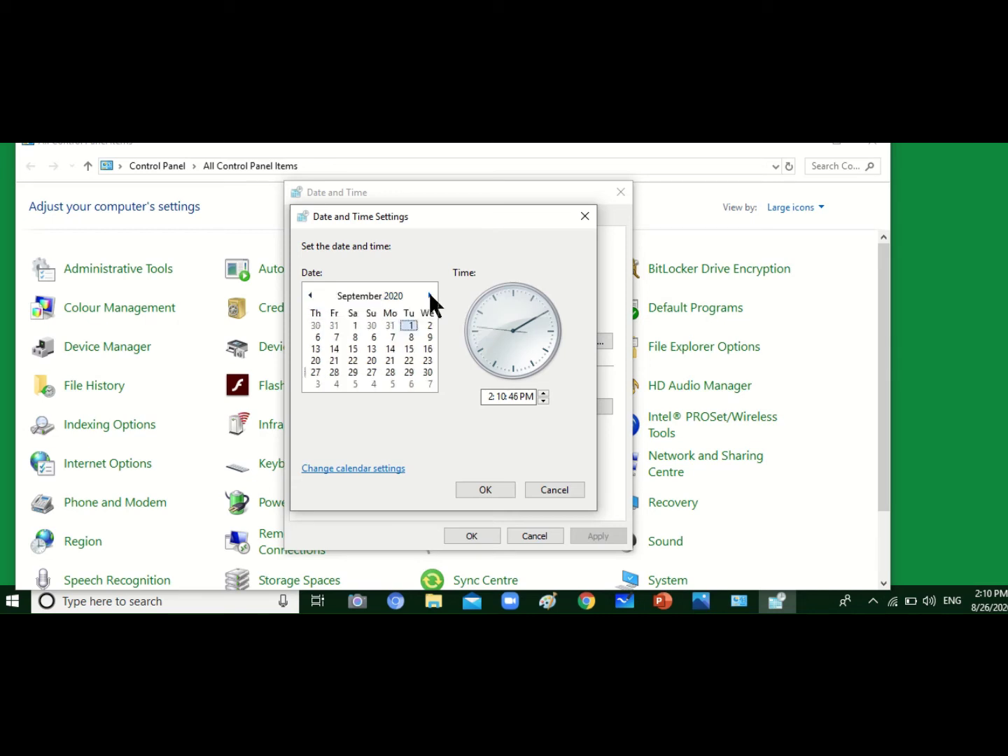
left_click(428, 295)
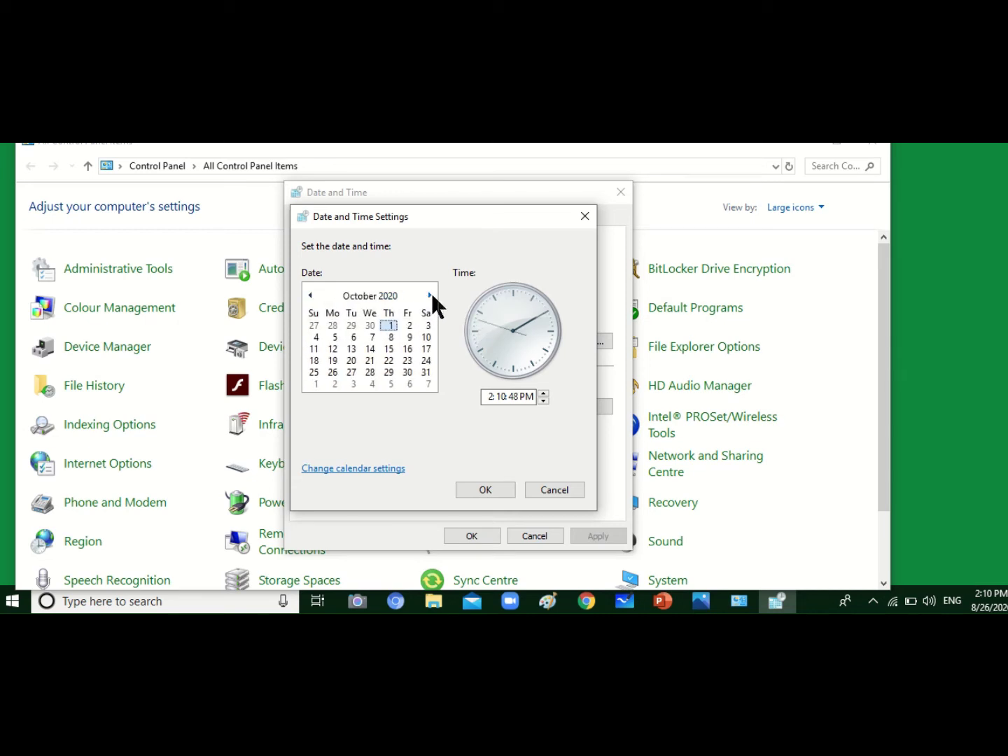
left_click(429, 295)
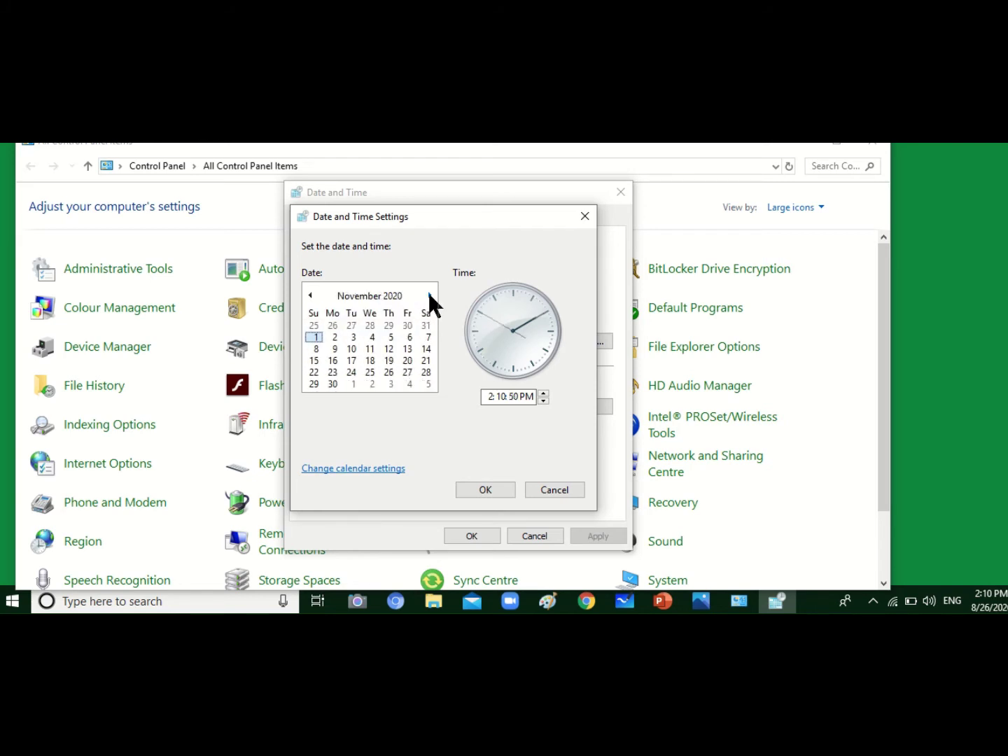
left_click(429, 295)
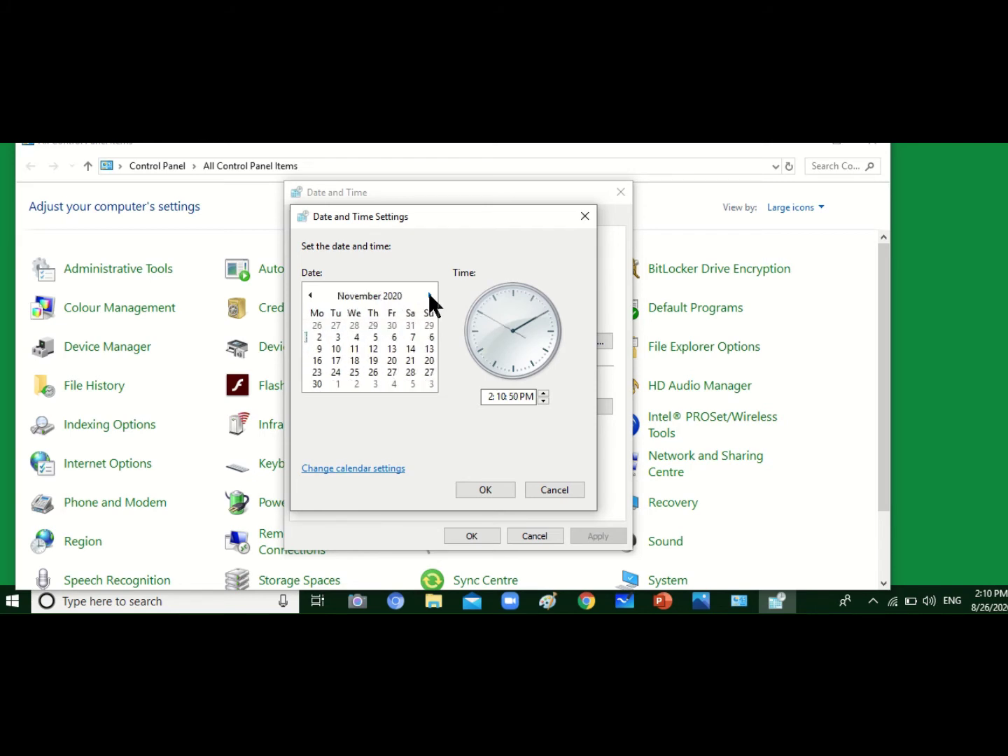
left_click(310, 295)
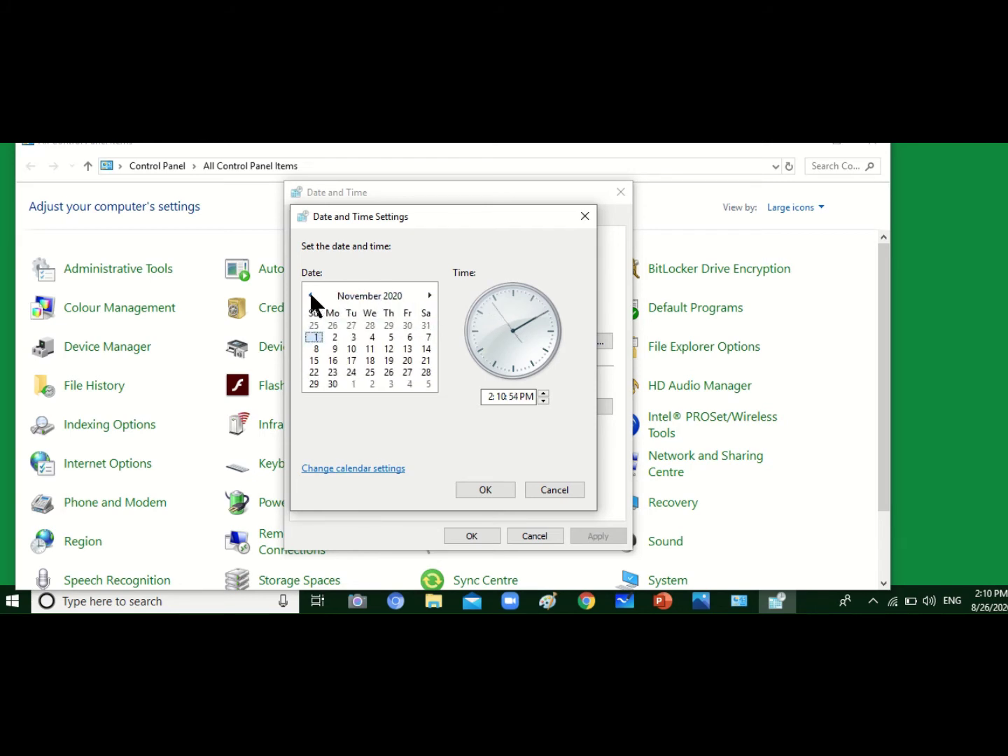
left_click(310, 295)
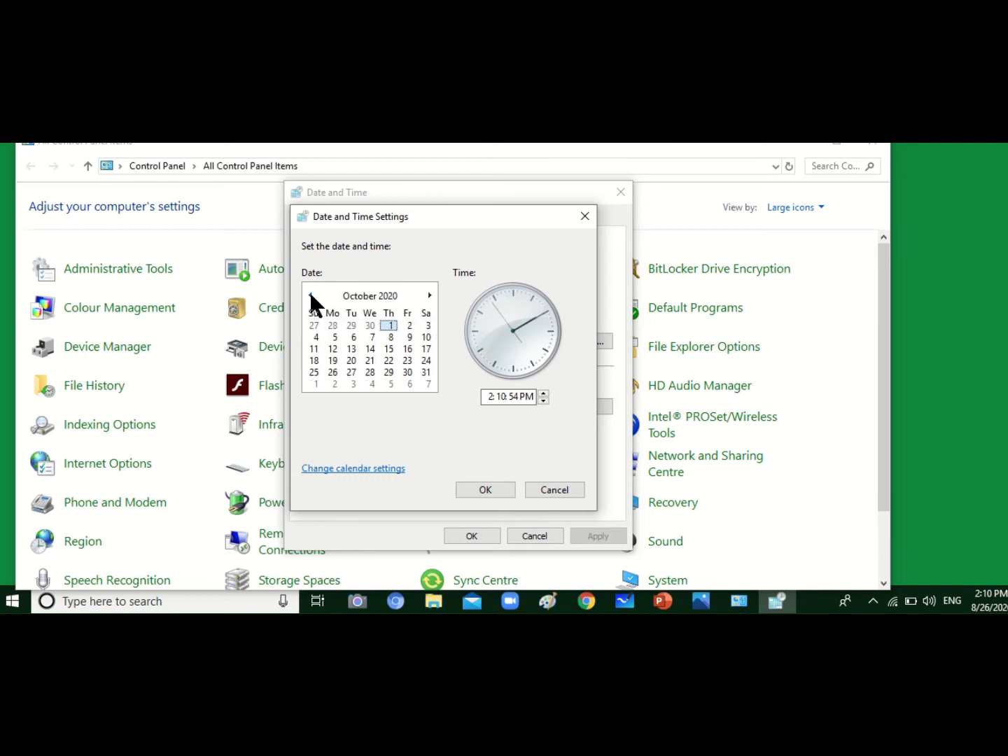
- Zoom the calendar out to the month, year and decade views, and pick 12 October 2020 from there
left_click(369, 294)
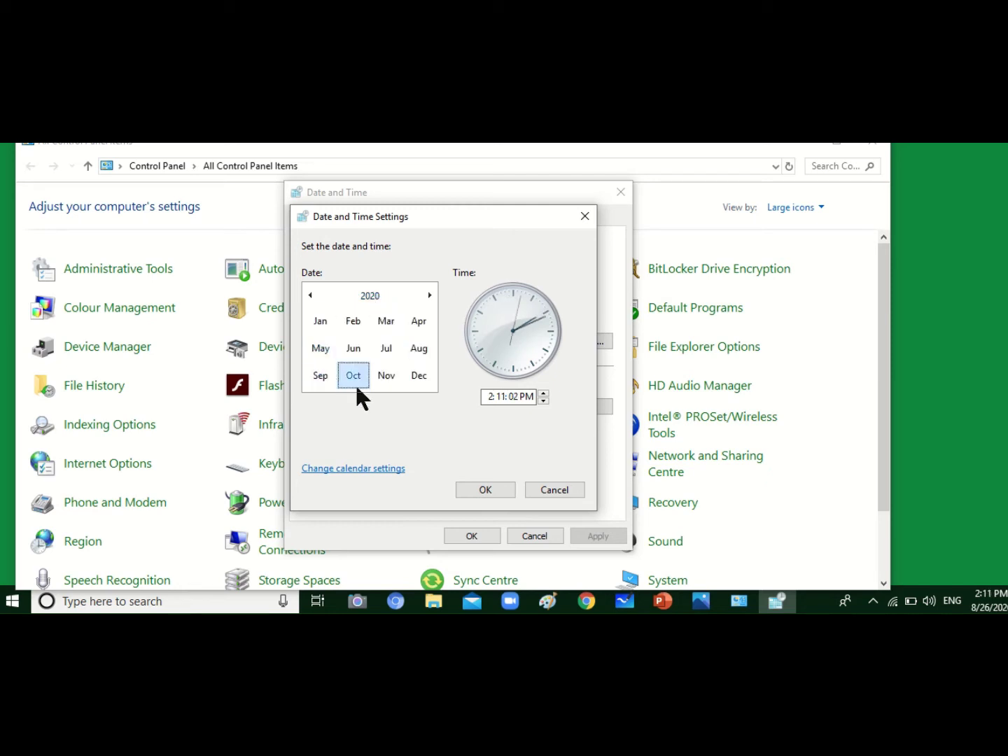
left_click(369, 297)
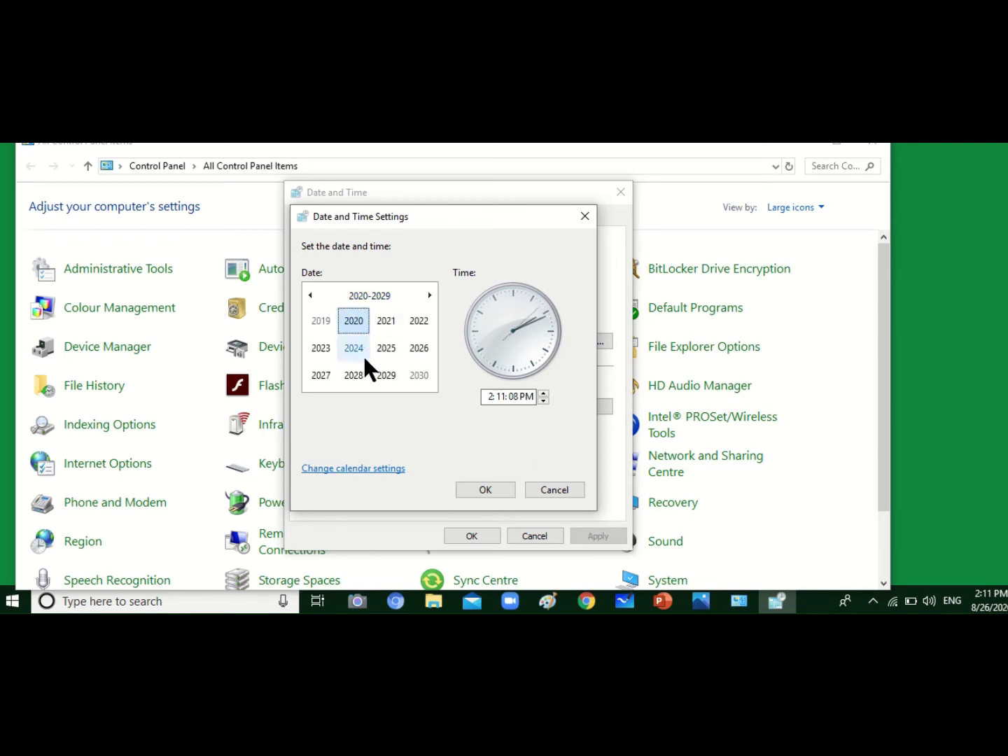
left_click(369, 297)
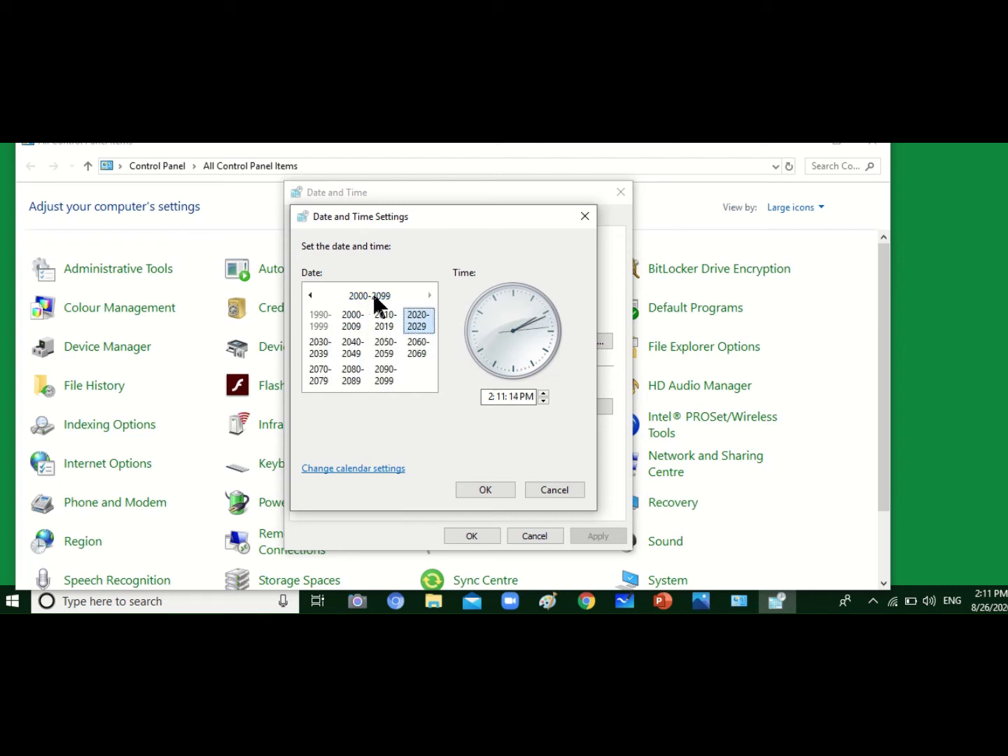
left_click(419, 324)
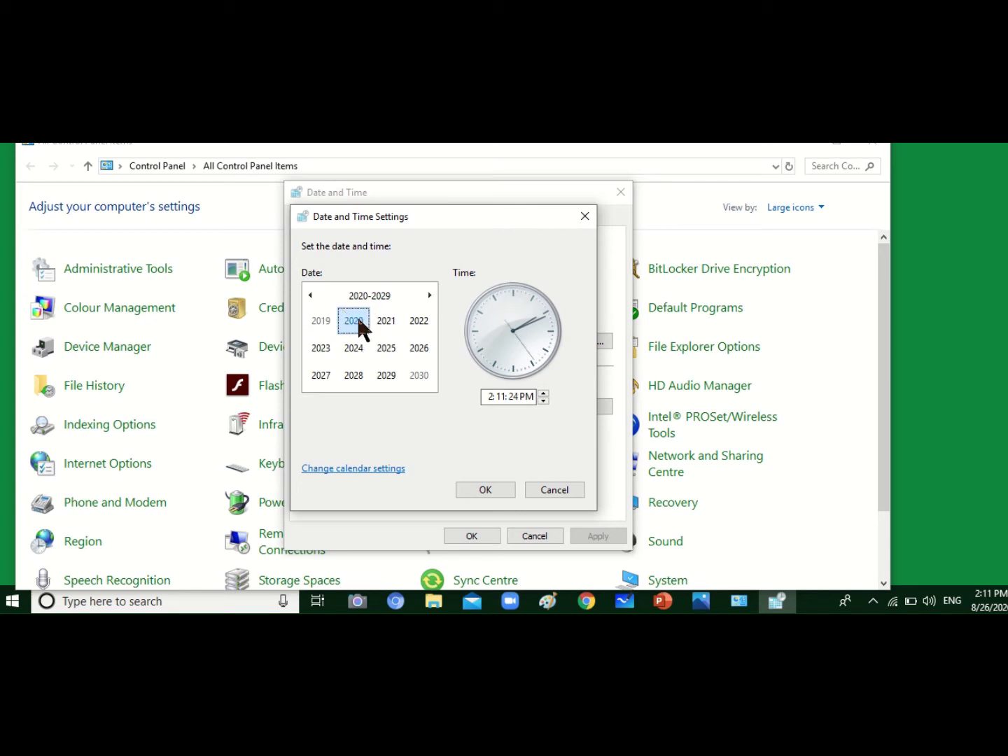
left_click(355, 318)
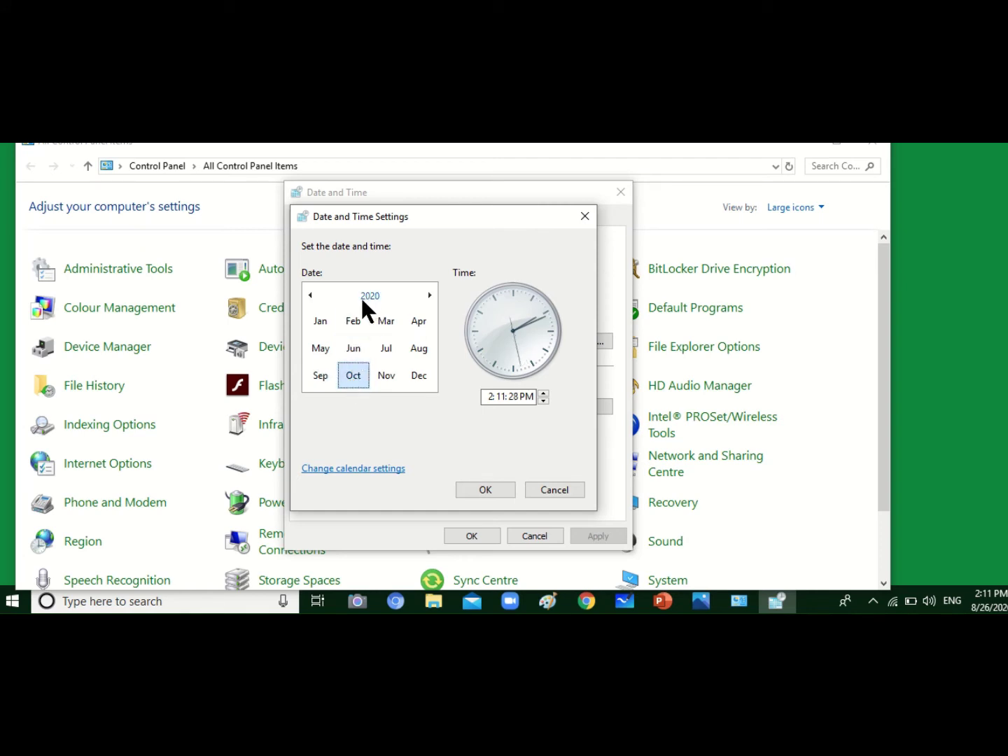
left_click(354, 375)
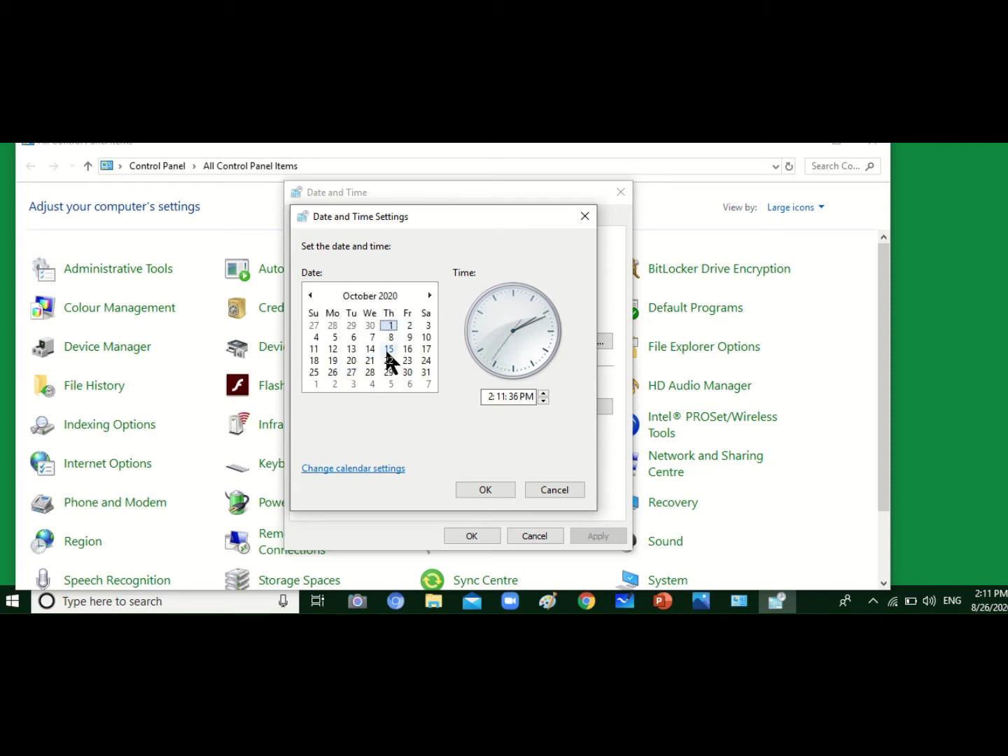
left_click(333, 348)
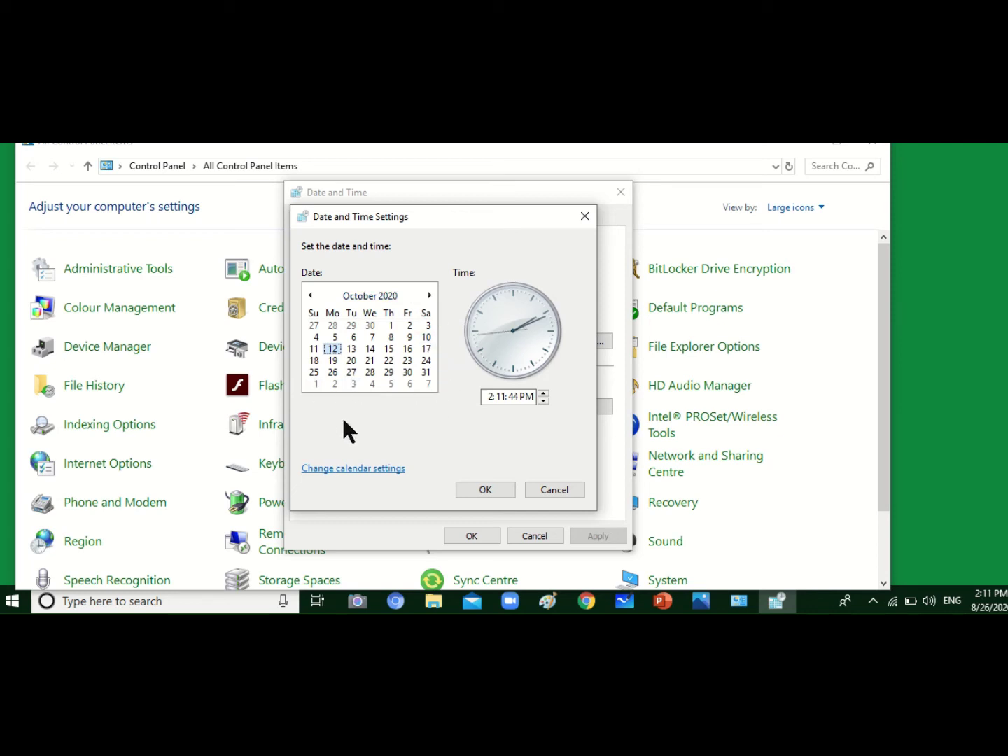
- Try stepping the clock time up and down, and close the date and time settings without saving
left_click(486, 398)
left_click(483, 398)
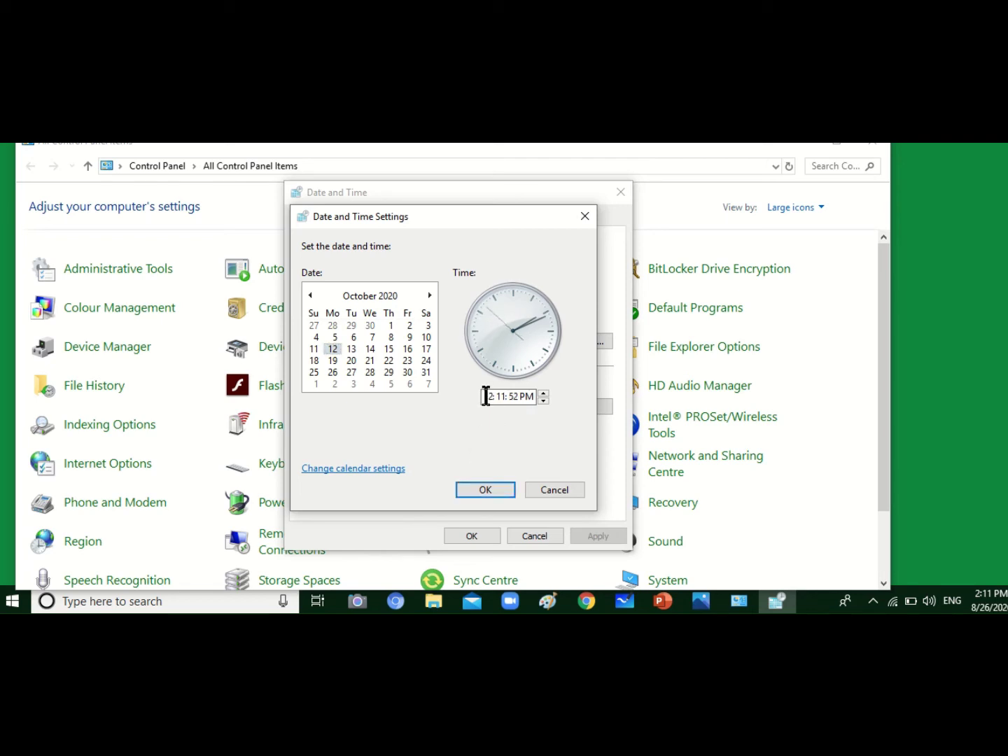
left_click(542, 392)
left_click(543, 392)
left_click(542, 392)
left_click(543, 392)
left_click(543, 392)
left_click(544, 402)
left_click(500, 396)
left_click(587, 216)
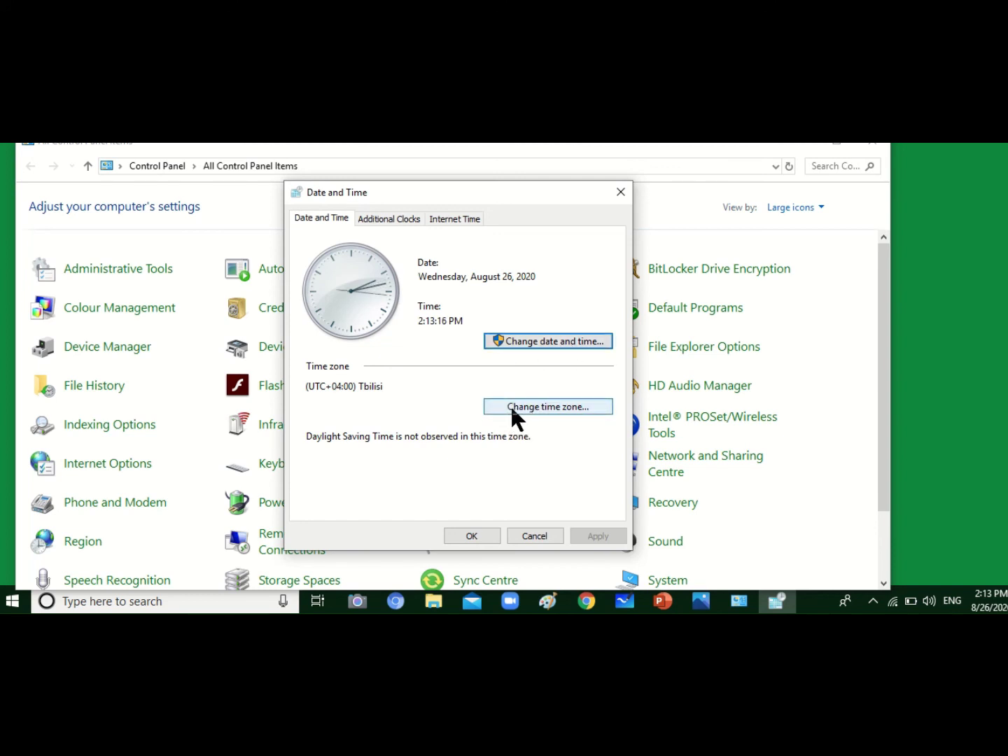
- Look through the available time zones, cancel without changing the zone, and close the Date and Time dialog
left_click(558, 409)
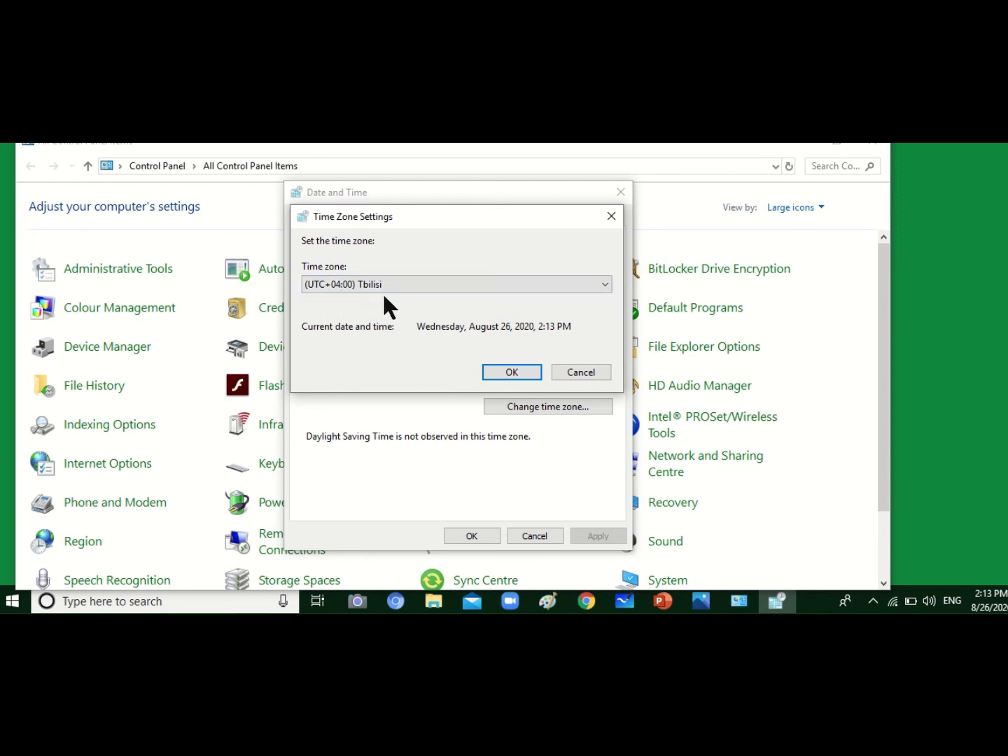
left_click(606, 286)
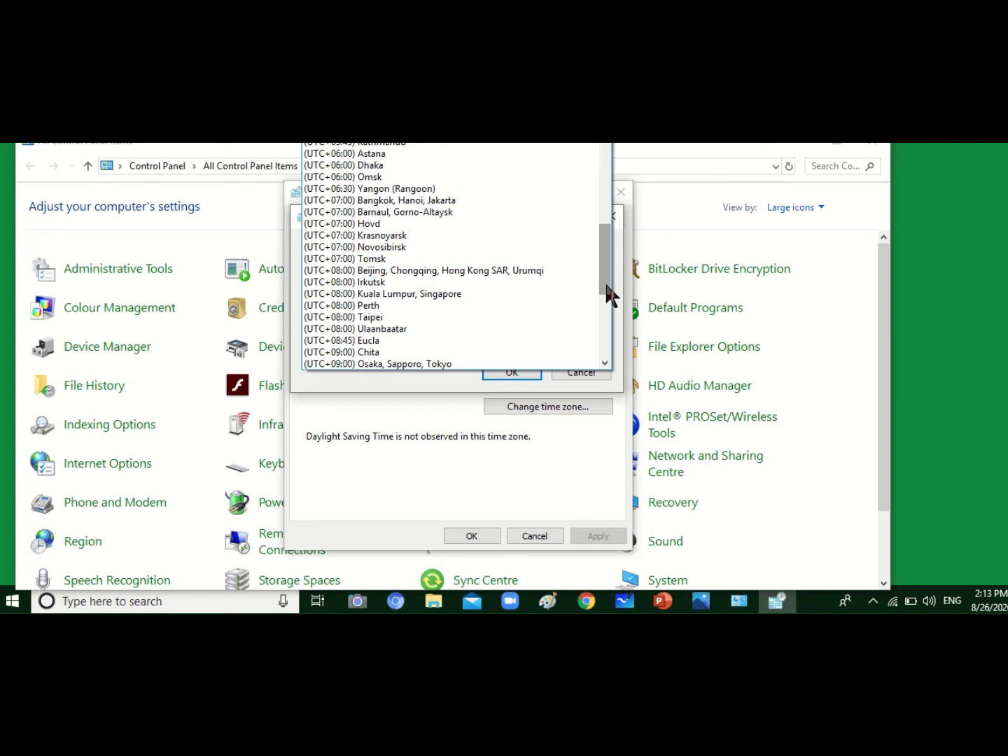
left_click(466, 478)
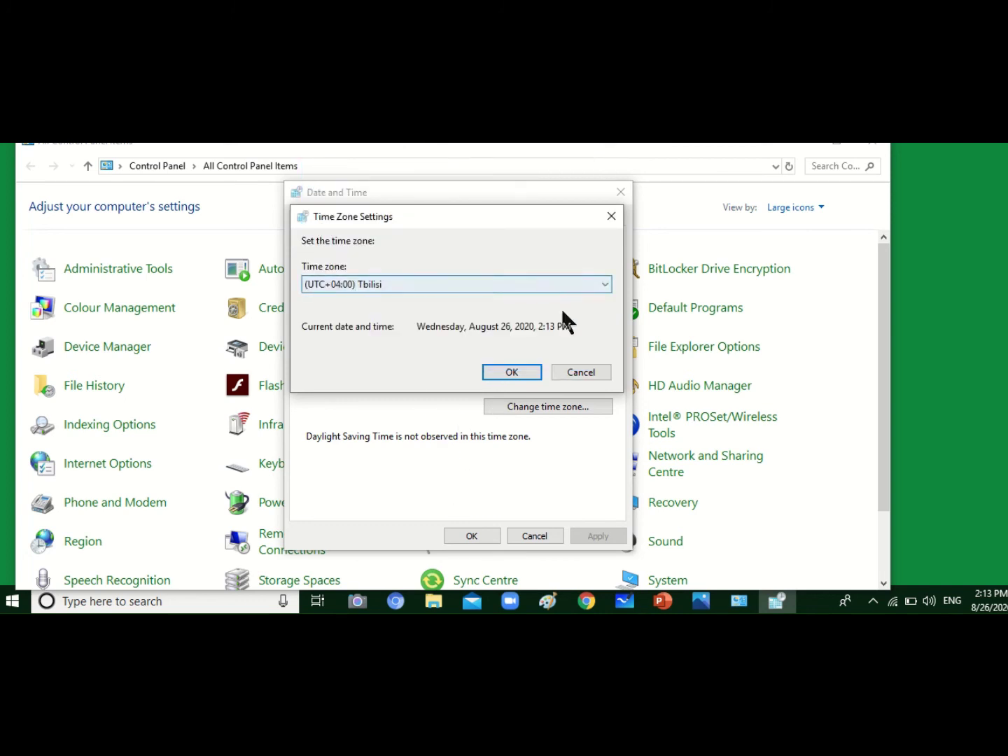
left_click(587, 372)
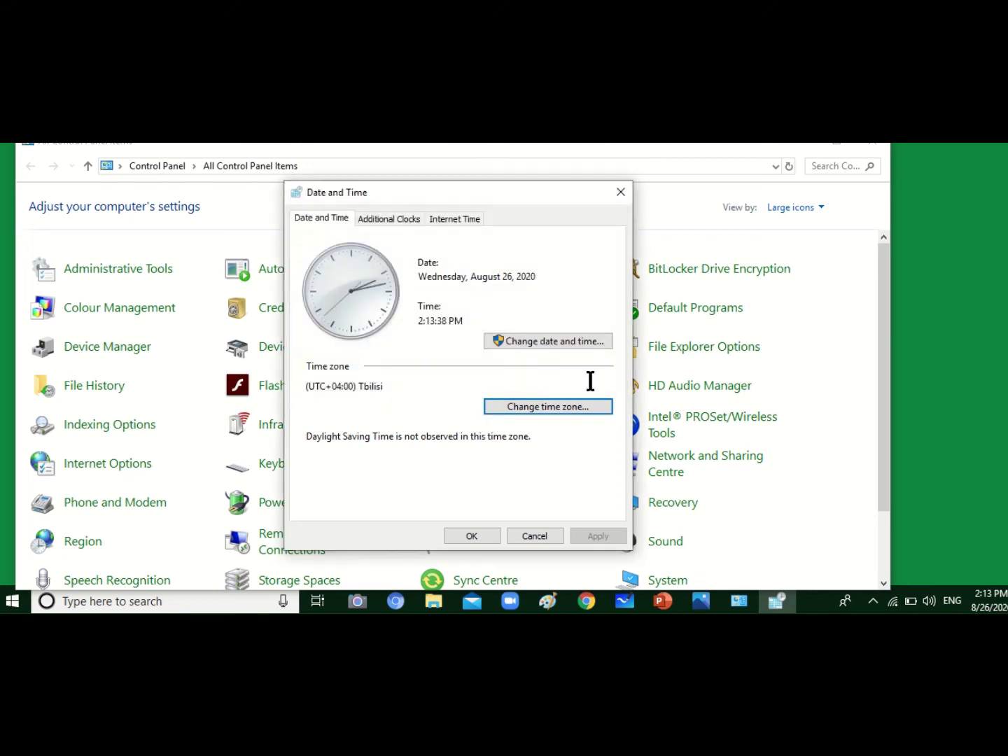
left_click(625, 198)
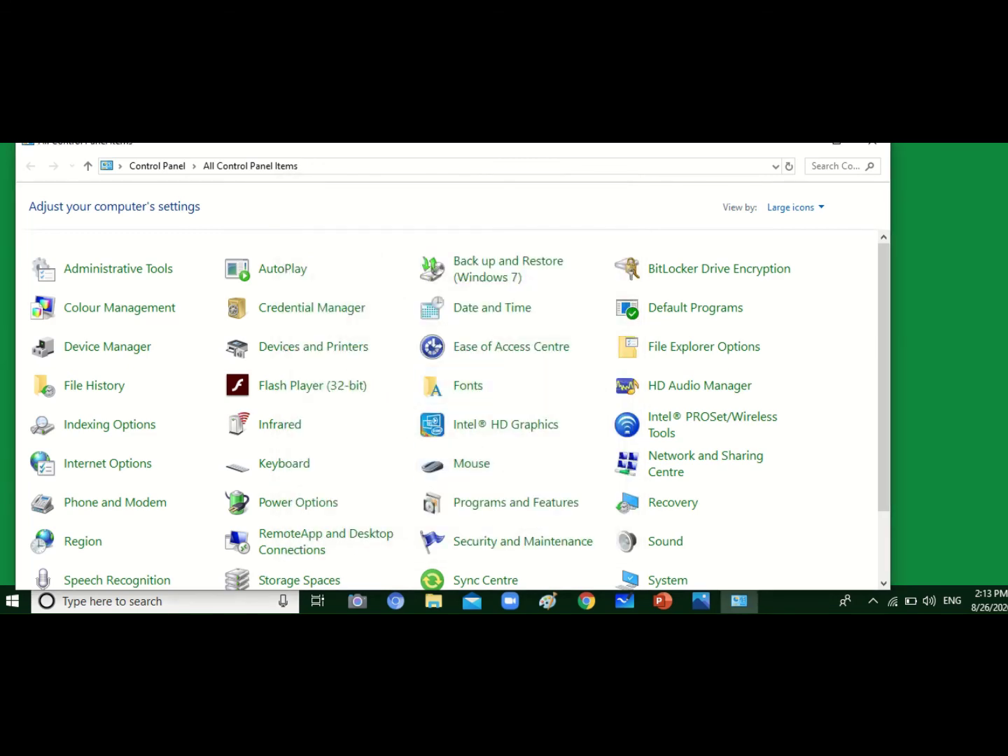